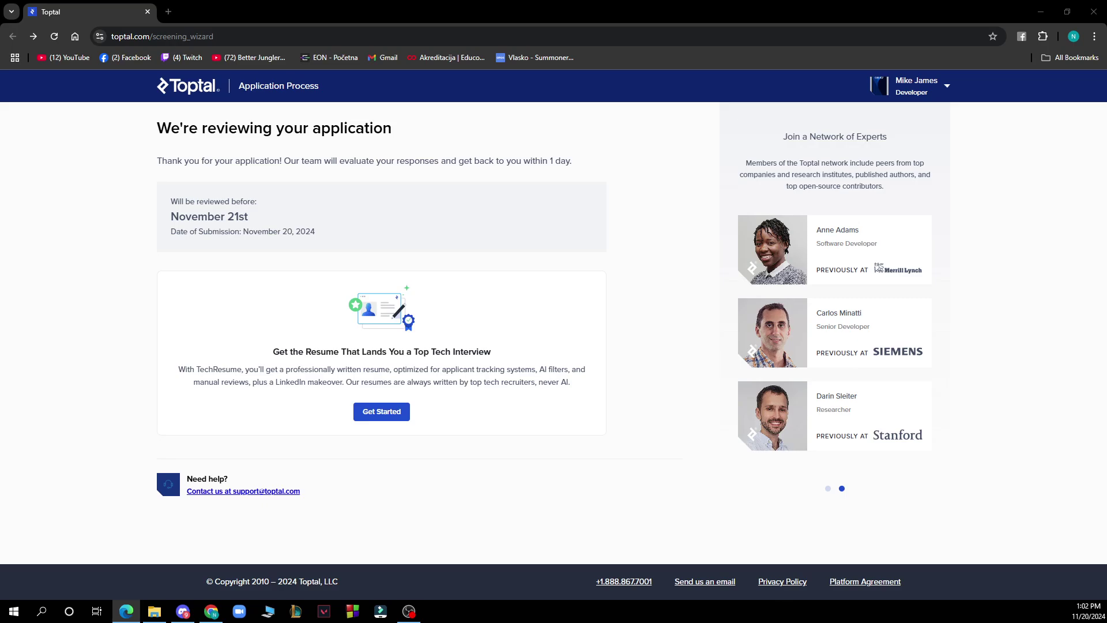
left_click(288, 7)
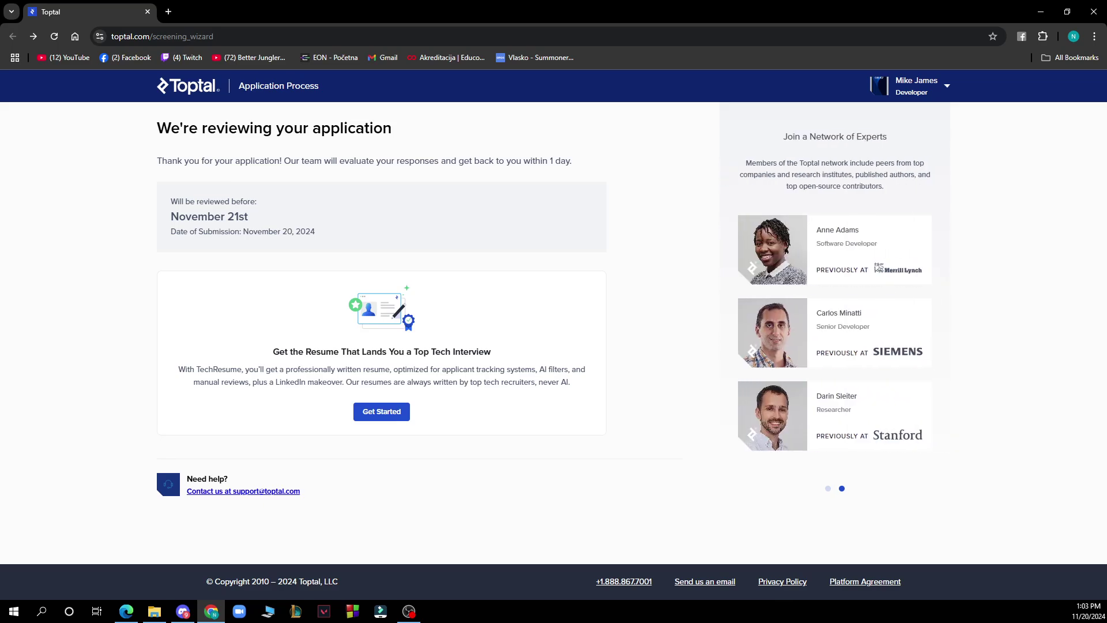
key("alt+Tab")
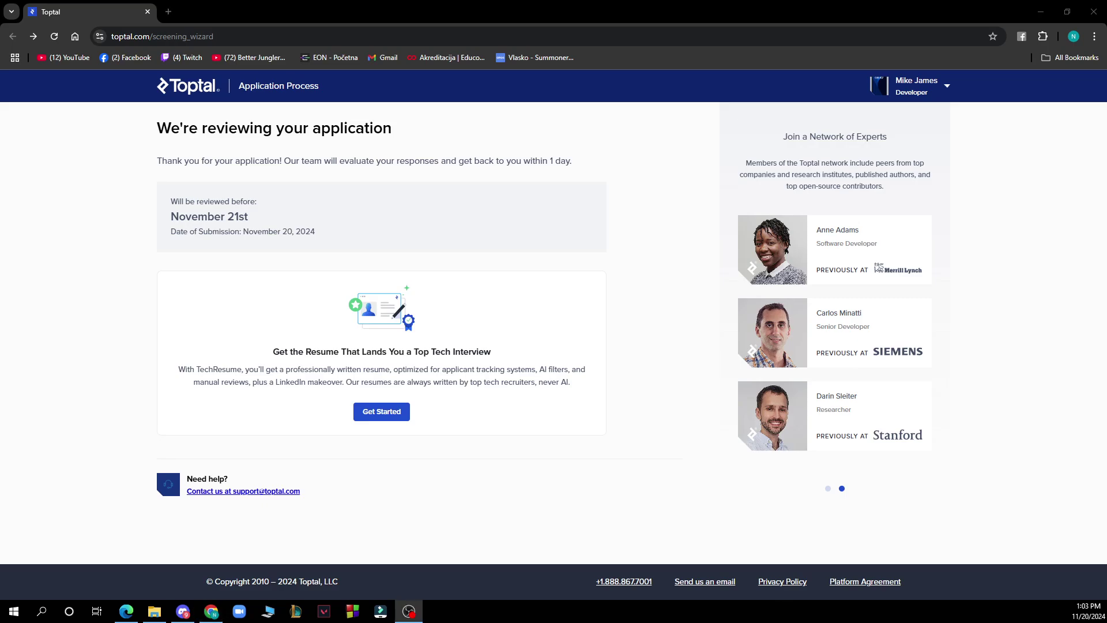
key("alt+Tab")
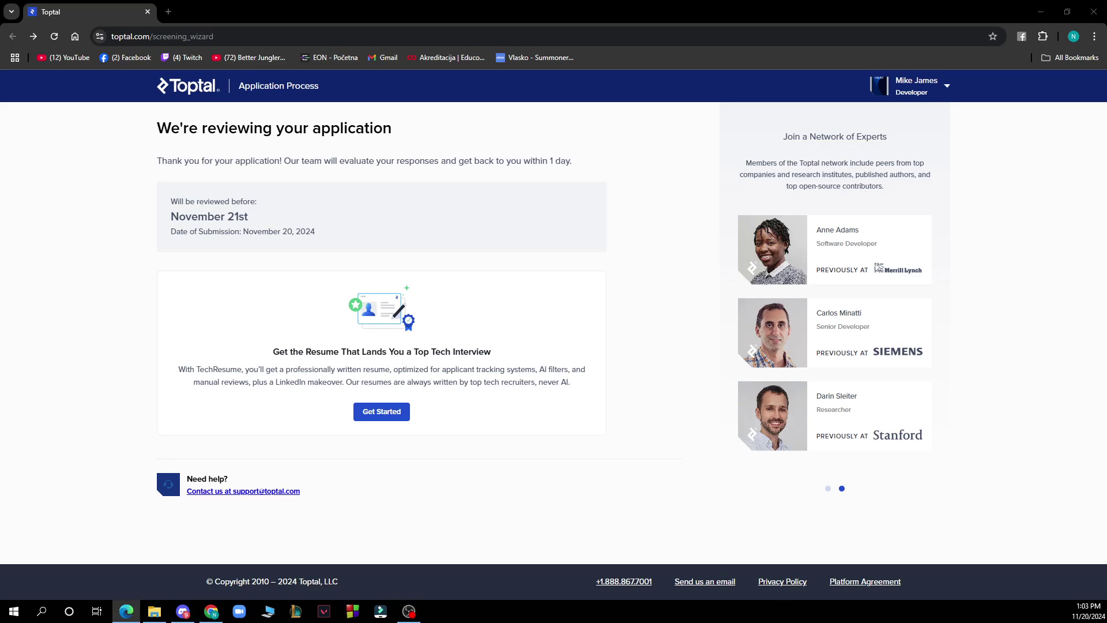